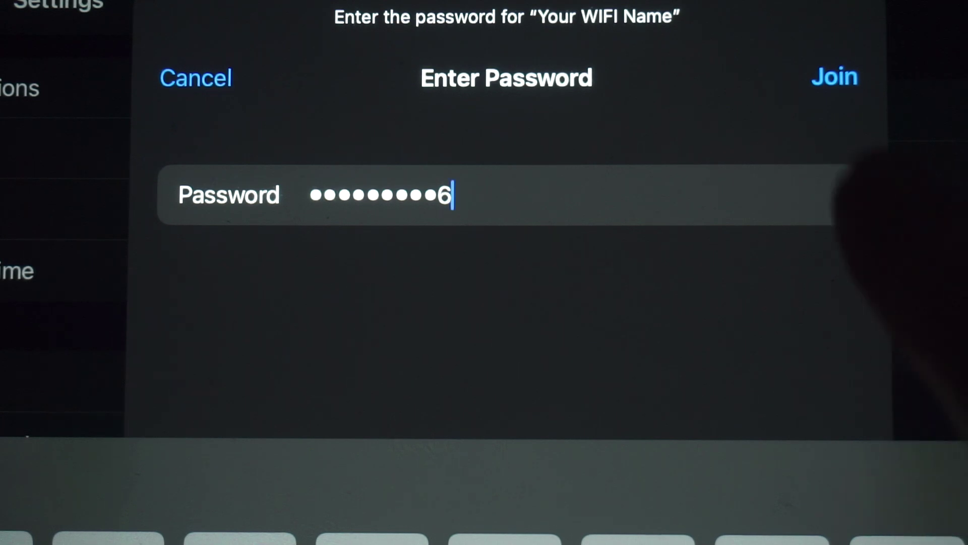
Join the 'Your WIFI Name' network on the iPad using its Wi-Fi password.
{"action": "left_click", "coordinate": [835, 77]}
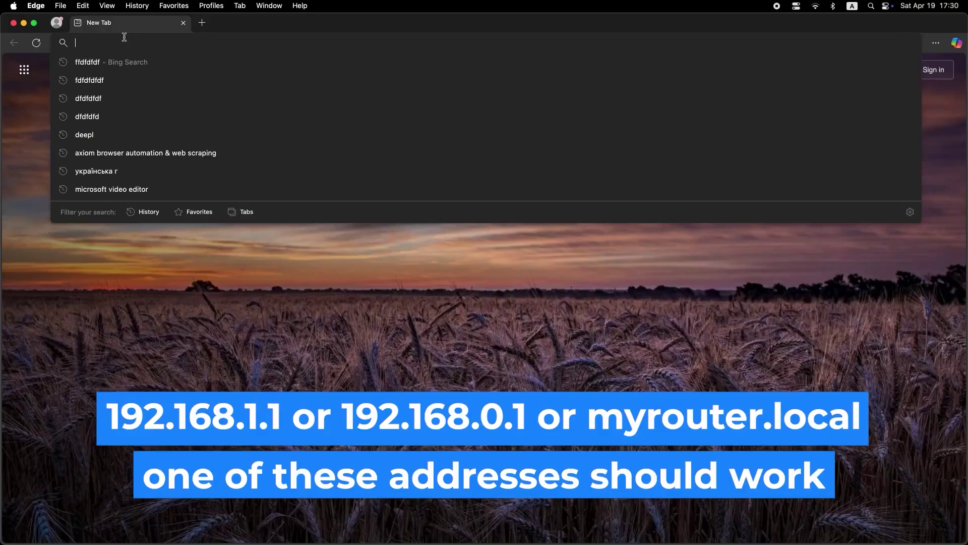
Load the router admin page at 192.168.1.1 in Edge, correcting the autocompleted address.
{"action": "type", "text": "19"}
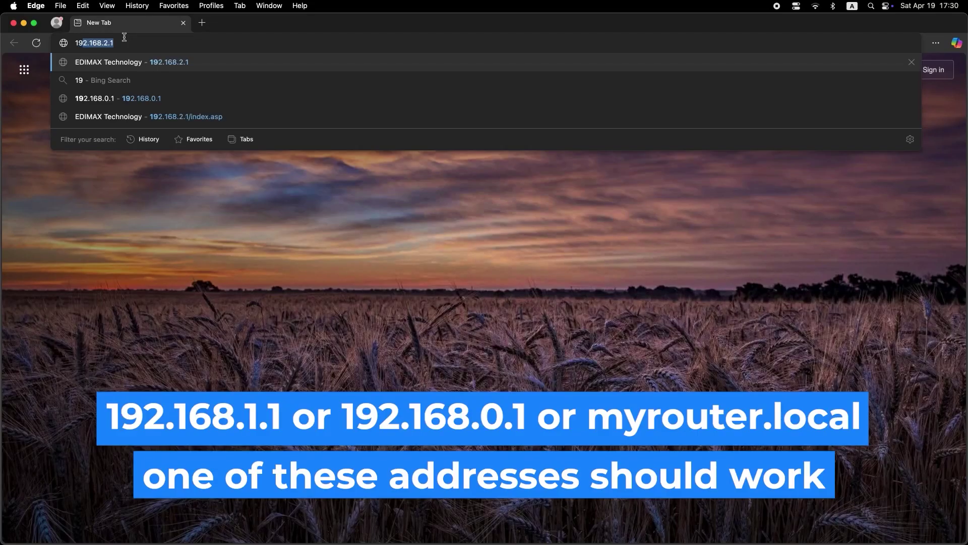
{"action": "type", "text": "2"}
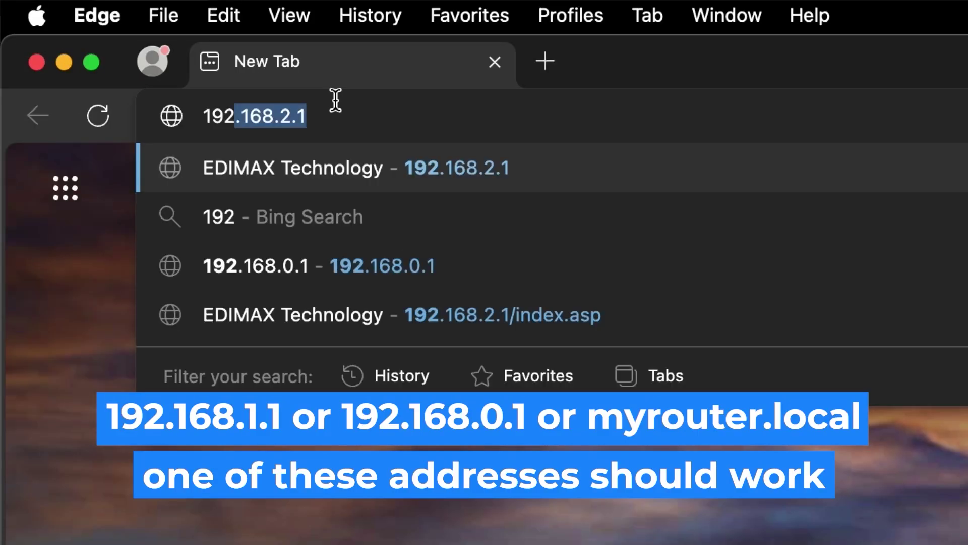
{"action": "key", "text": "Right"}
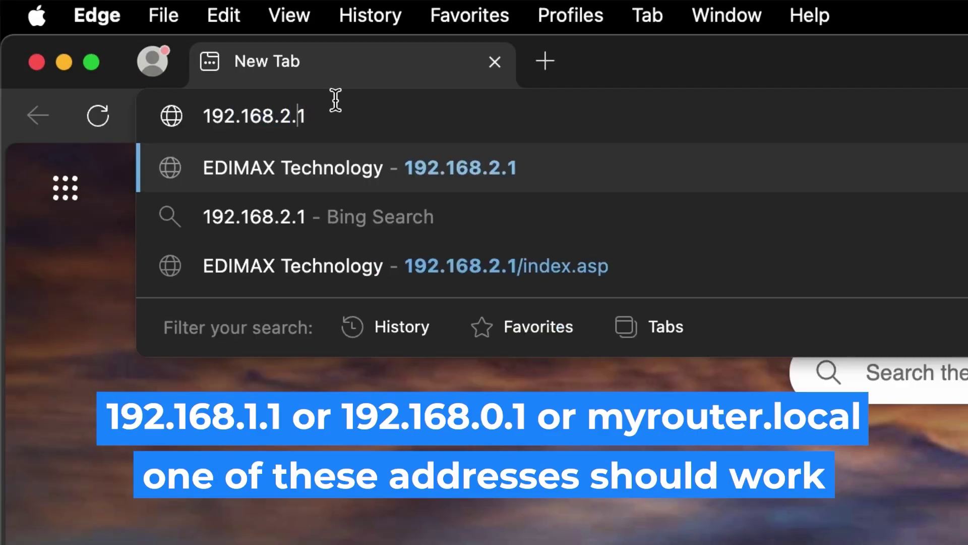
{"action": "key", "text": "BackSpace"}
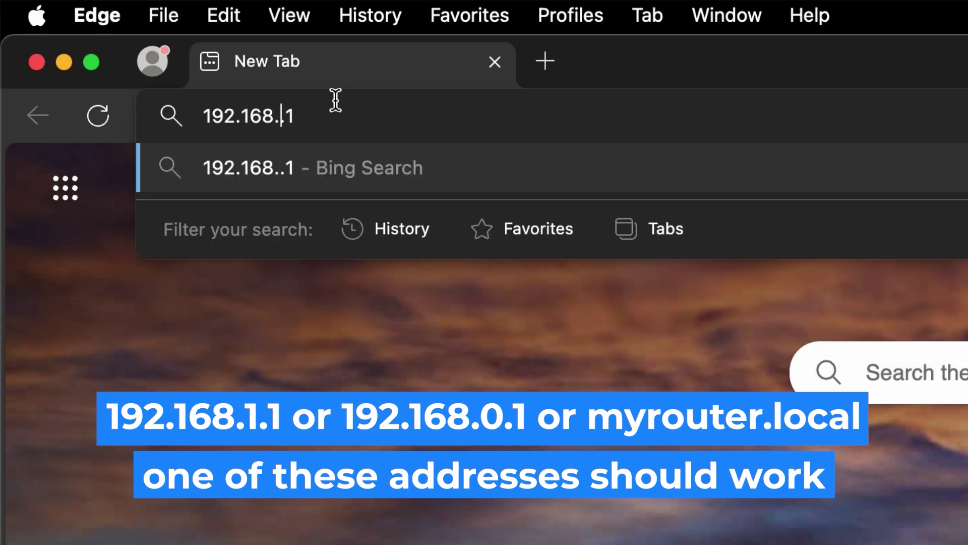
{"action": "type", "text": "1"}
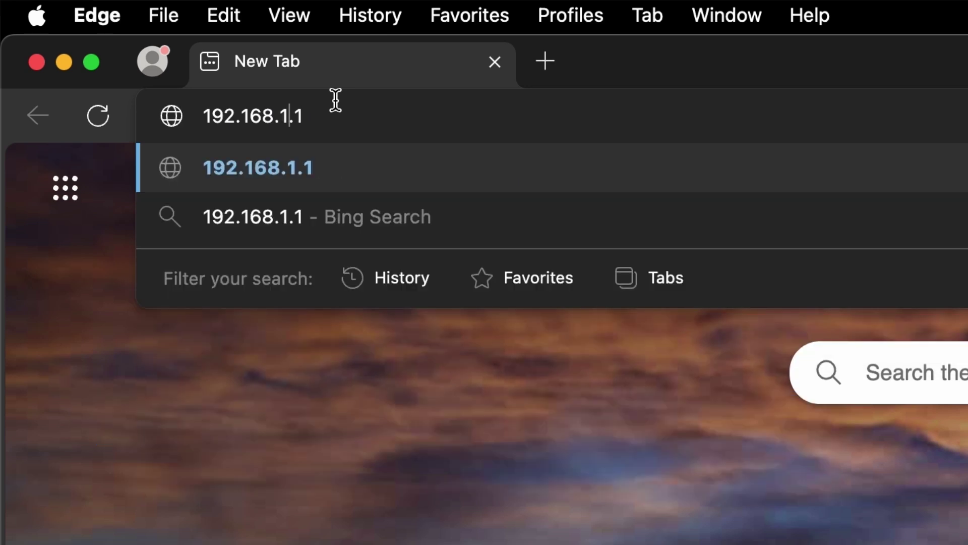
{"action": "key", "text": "Return"}
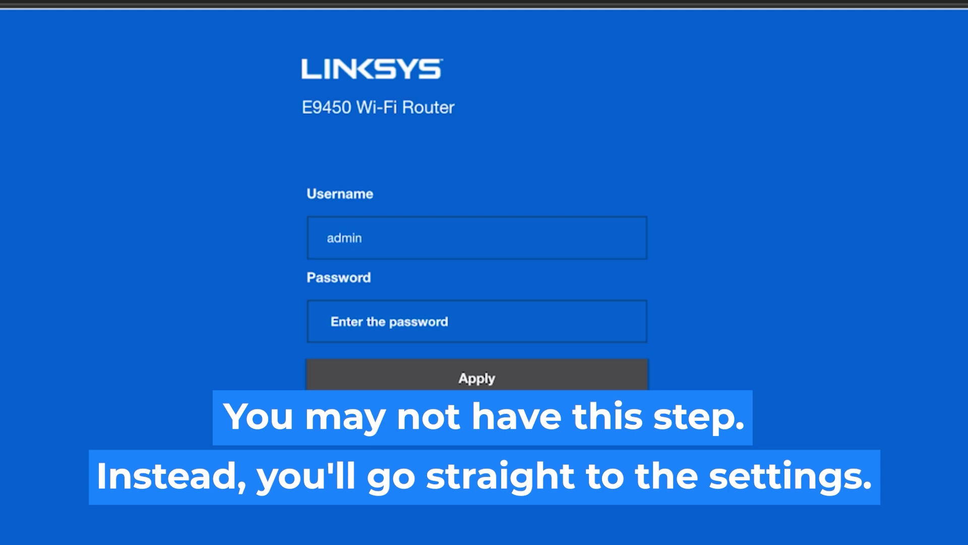
Log in to the router with username admin and the router password.
{"action": "left_click", "coordinate": [482, 325]}
{"action": "type", "text": "admin"}
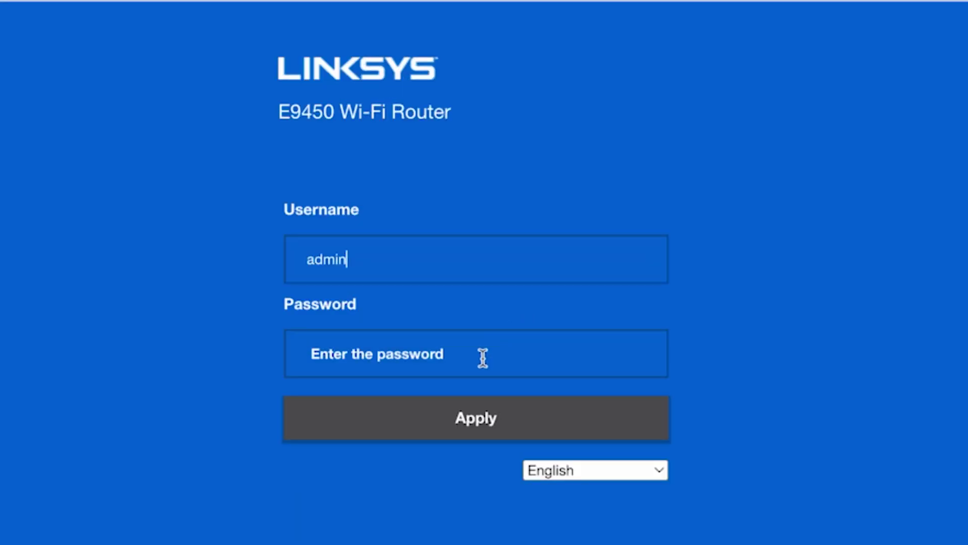
{"action": "left_click", "coordinate": [483, 358]}
{"action": "type", "text": "admin"}
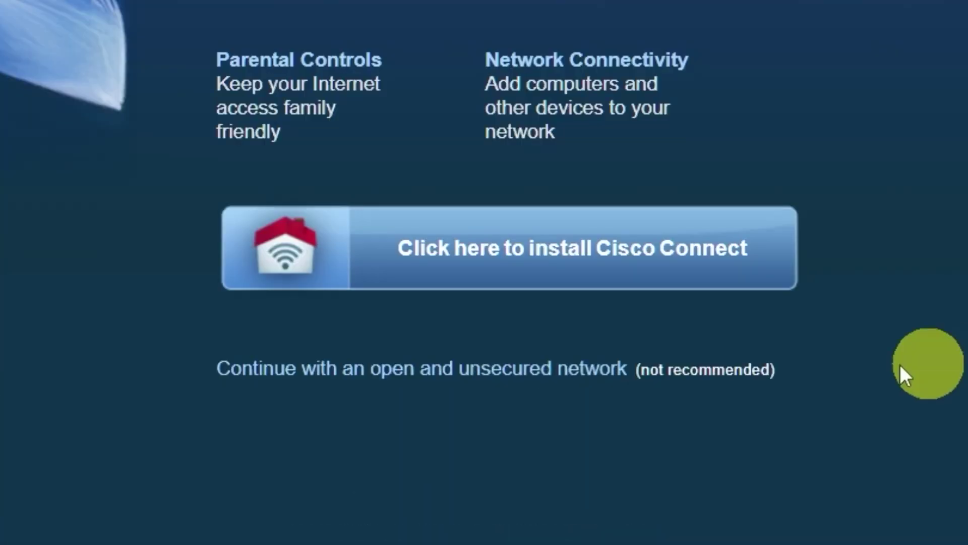
Skip Cisco Connect by continuing with an open, unsecured network and acknowledging it.
{"action": "left_click", "coordinate": [589, 380]}
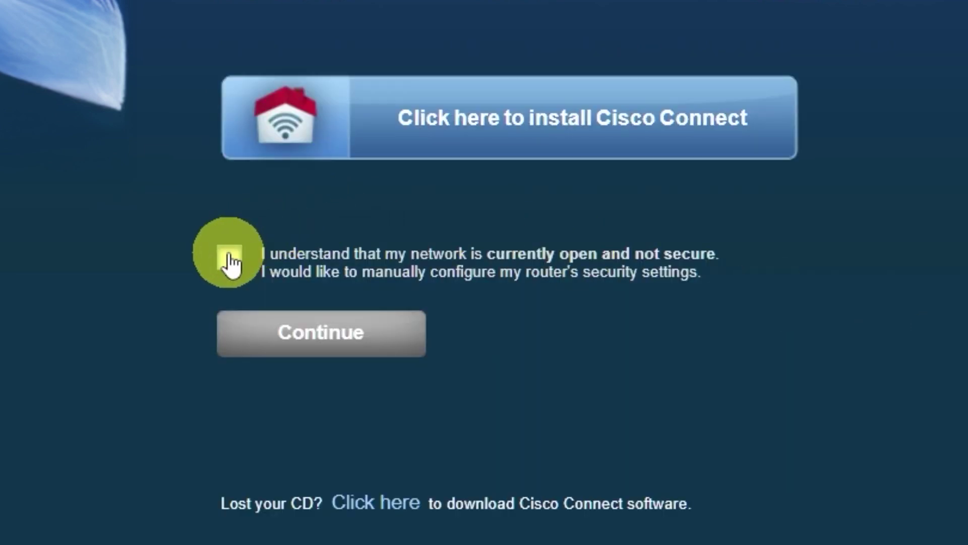
{"action": "left_click", "coordinate": [231, 258]}
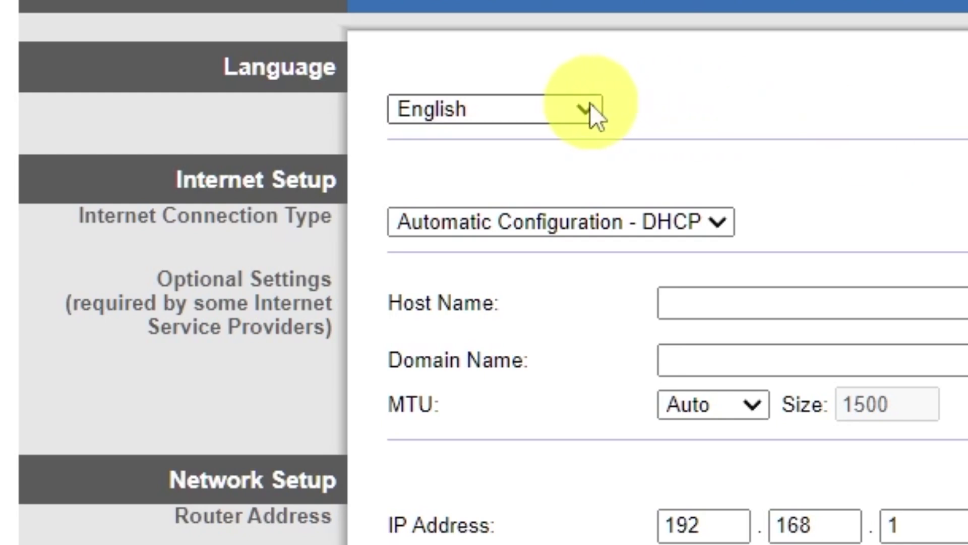
Keep English as the language and set the connection type to Automatic Configuration - DHCP.
{"action": "left_click", "coordinate": [587, 109]}
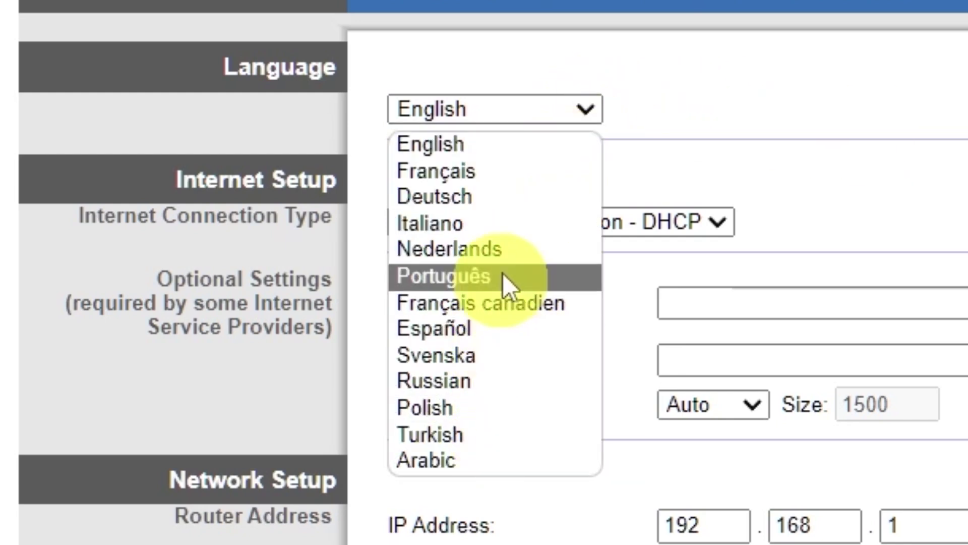
{"action": "left_click", "coordinate": [589, 103]}
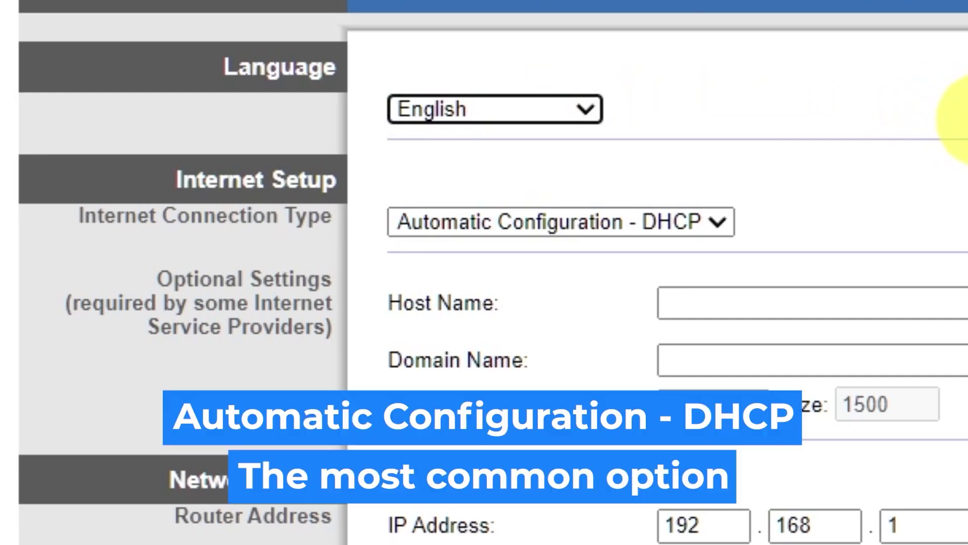
{"action": "left_click", "coordinate": [720, 221]}
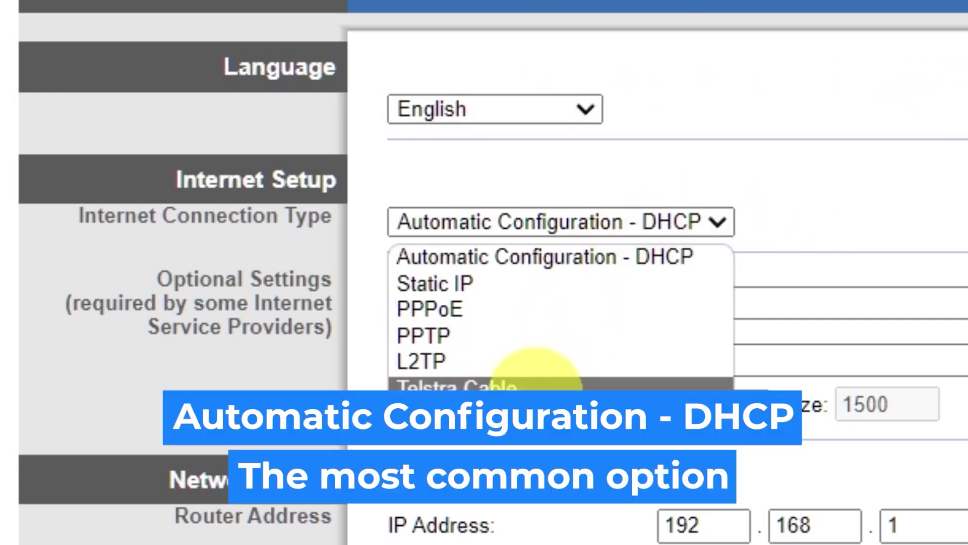
{"action": "left_click", "coordinate": [513, 283]}
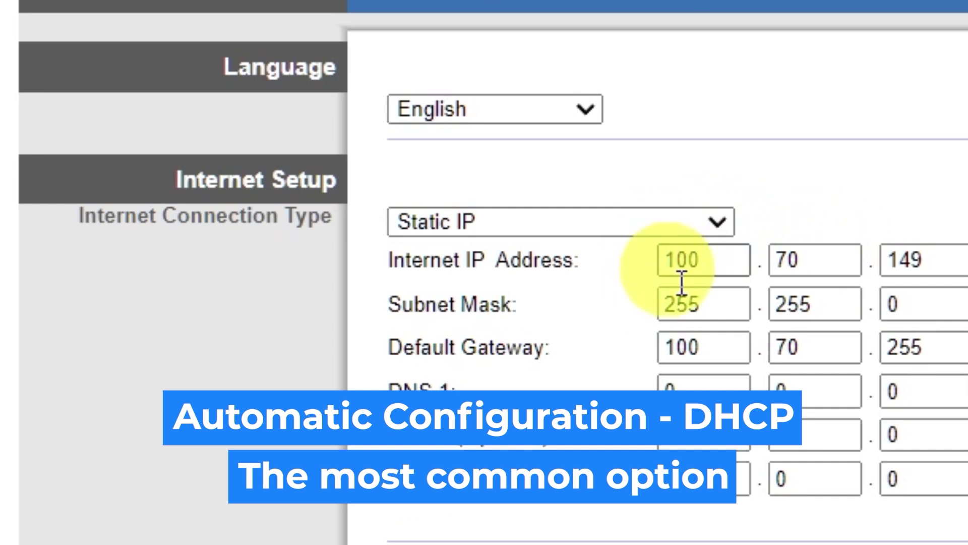
{"action": "left_click", "coordinate": [715, 226]}
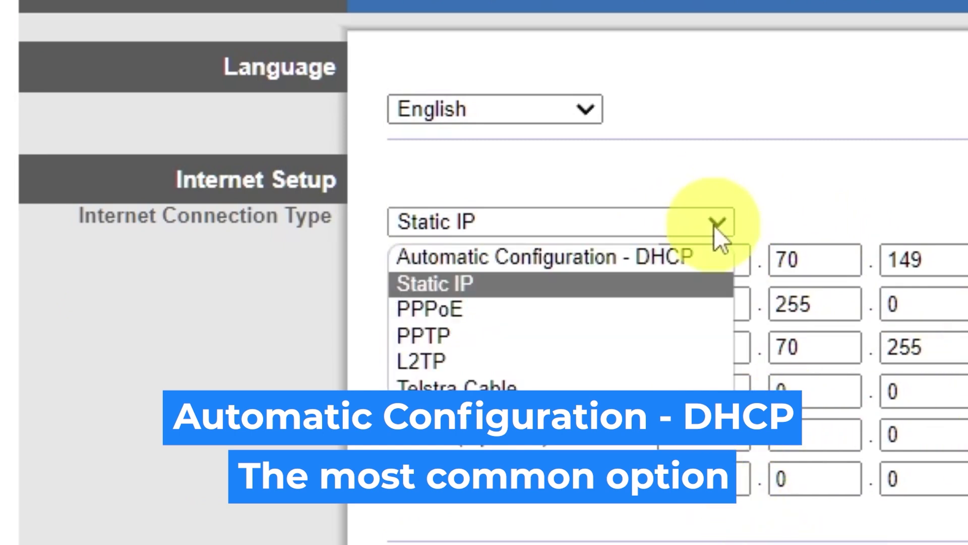
{"action": "left_click", "coordinate": [573, 307]}
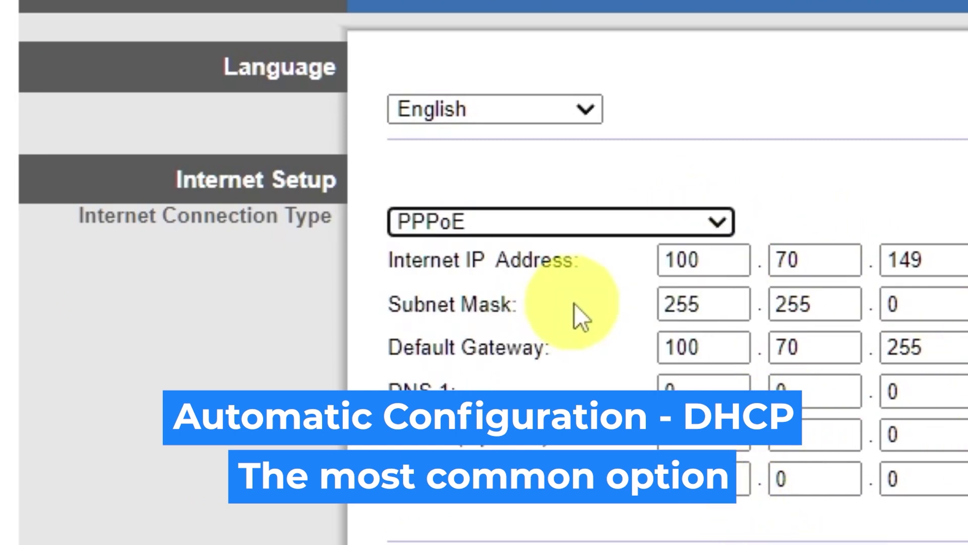
{"action": "left_click", "coordinate": [720, 224]}
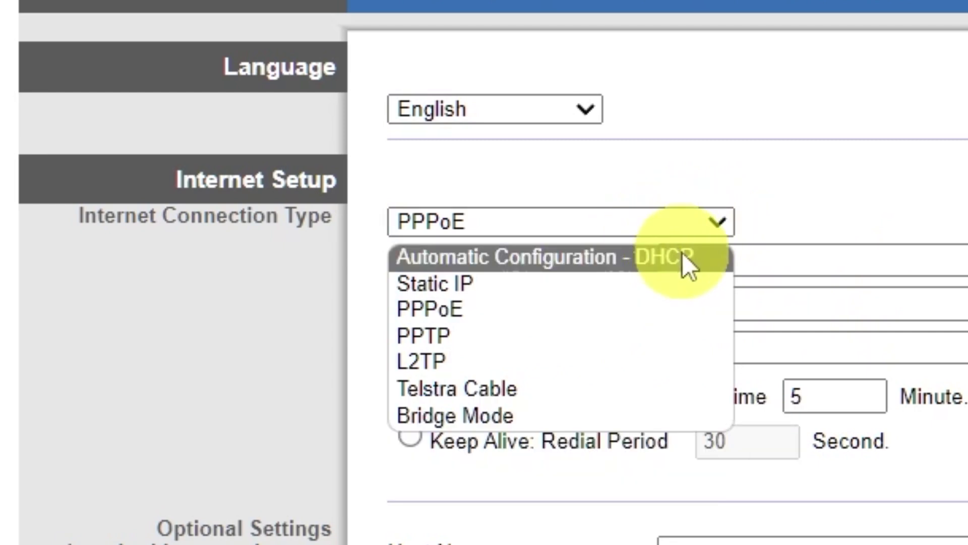
{"action": "left_click", "coordinate": [685, 254]}
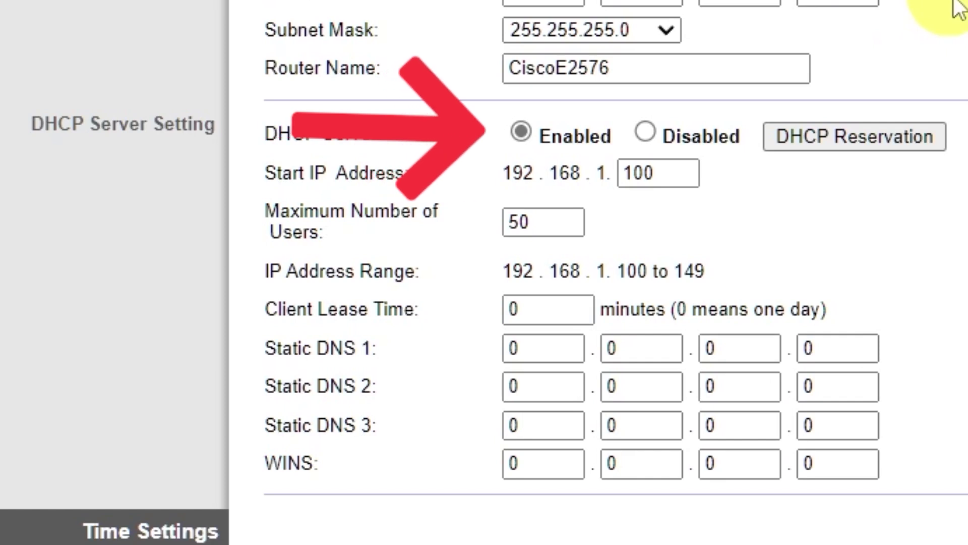
Set the router's time zone to (GMT-09:00) Alaska.
{"action": "scroll", "coordinate": [951, 10], "scroll_direction": "down", "scroll_amount": 5}
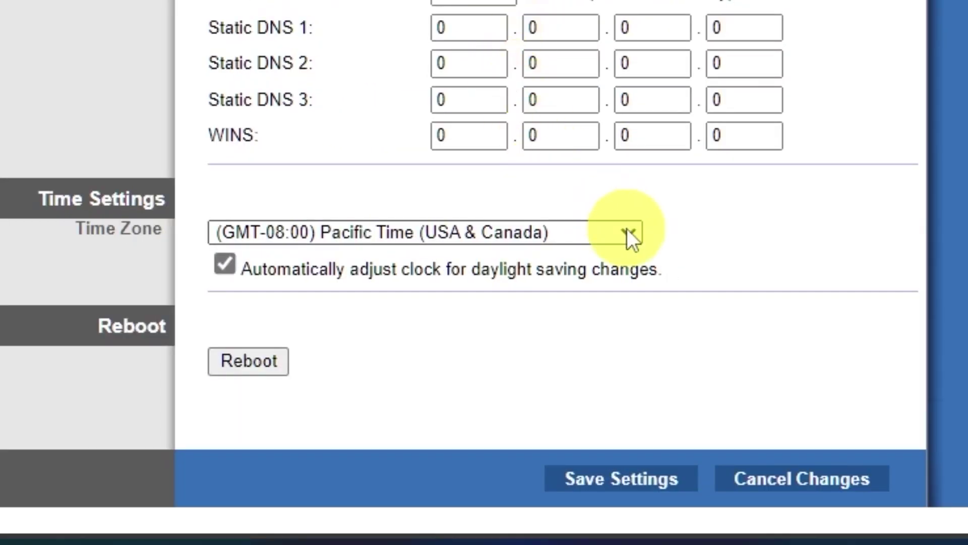
{"action": "left_click", "coordinate": [627, 228]}
{"action": "scroll", "coordinate": [533, 17], "scroll_direction": "down", "scroll_amount": 5}
{"action": "scroll", "coordinate": [528, 28], "scroll_direction": "up", "scroll_amount": 5}
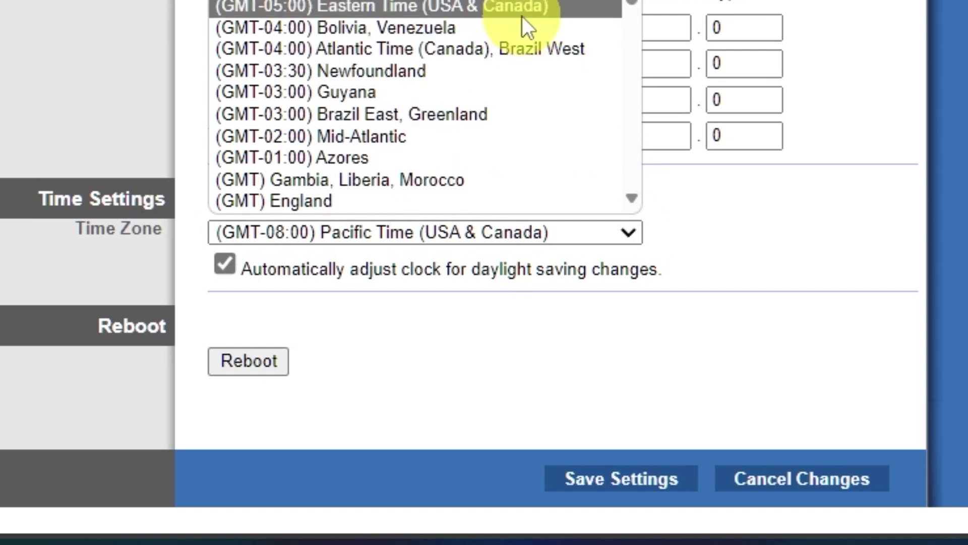
{"action": "key", "text": "Up"}
{"action": "key", "text": "Return"}
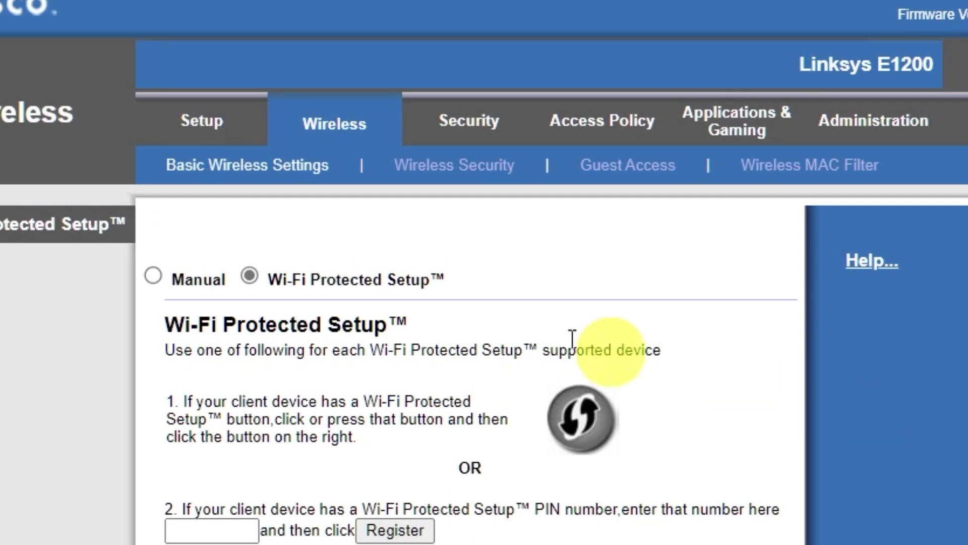
Switch to manual wireless setup, trim E2576 so the SSID is 'Cisco', and save.
{"action": "left_click", "coordinate": [154, 275]}
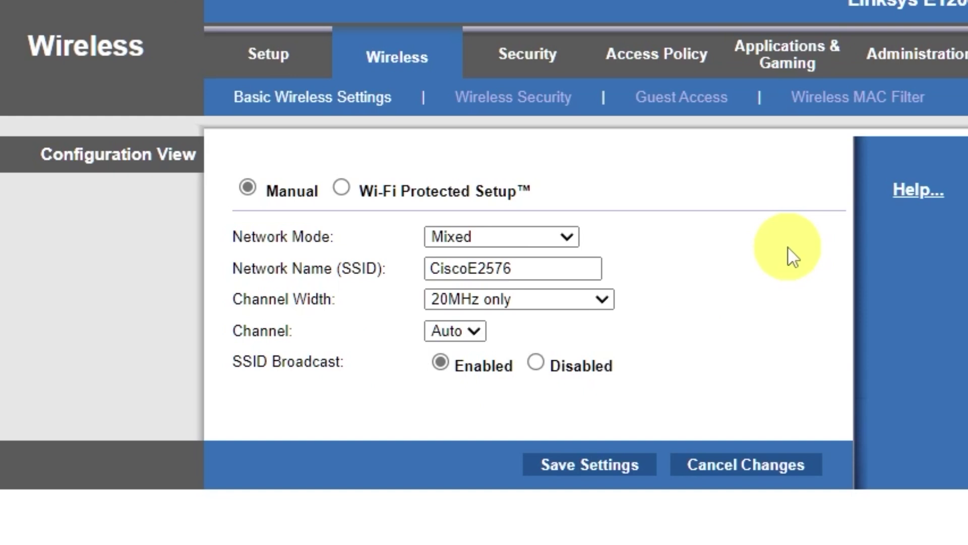
{"action": "left_click_drag", "start_coordinate": [469, 264], "coordinate": [665, 282]}
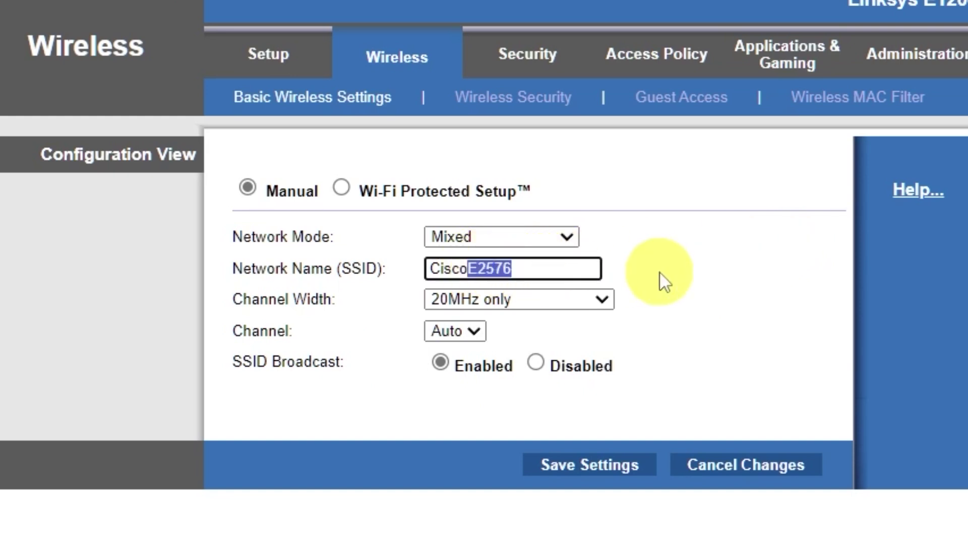
{"action": "key", "text": "BackSpace"}
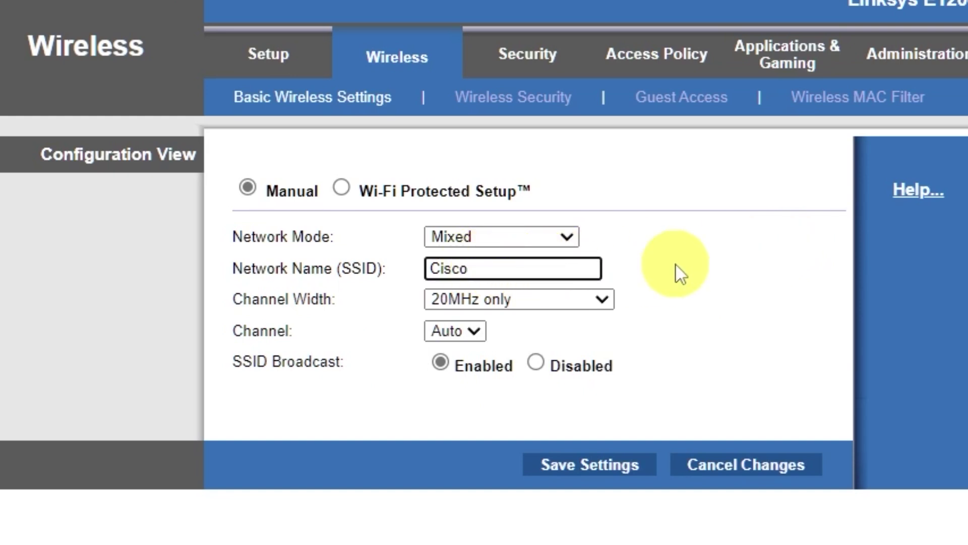
{"action": "left_click", "coordinate": [597, 466]}
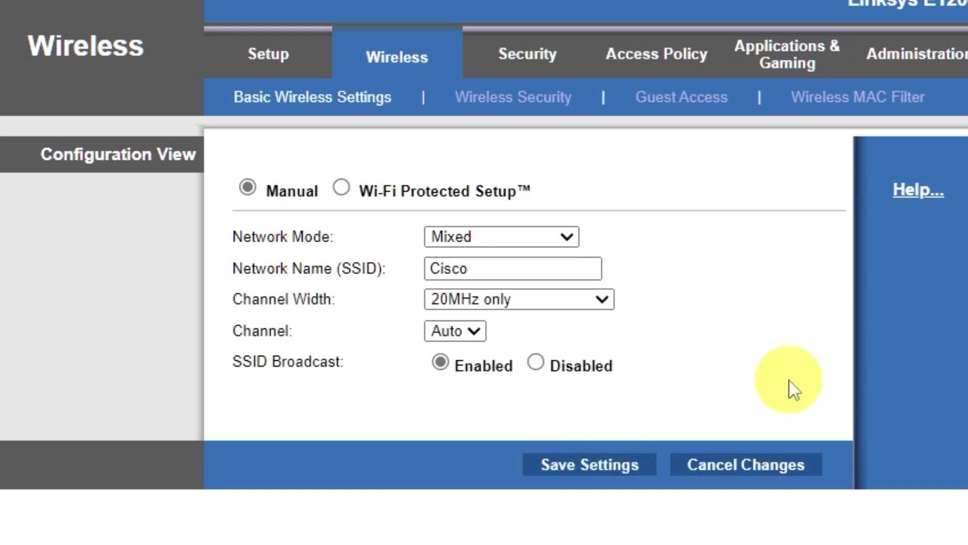
{"action": "left_click", "coordinate": [578, 201]}
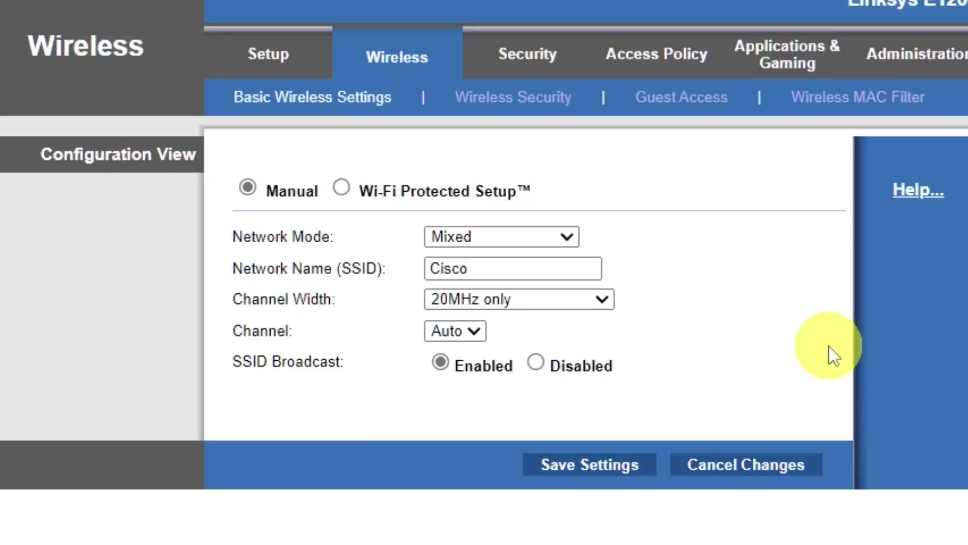
Set wireless security to WPA2/WPA Mixed Mode with the Wi-Fi passphrase and save.
{"action": "left_click", "coordinate": [557, 108]}
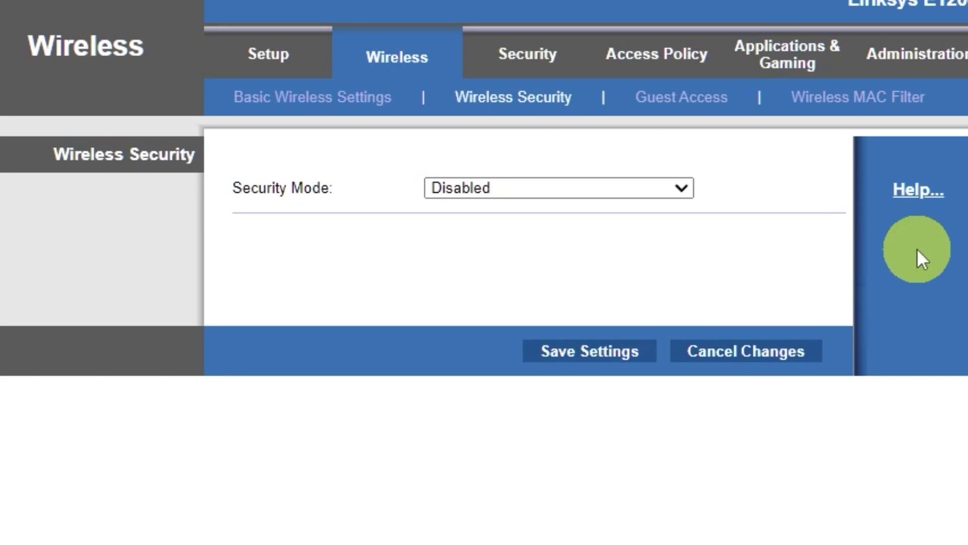
{"action": "left_click", "coordinate": [677, 187]}
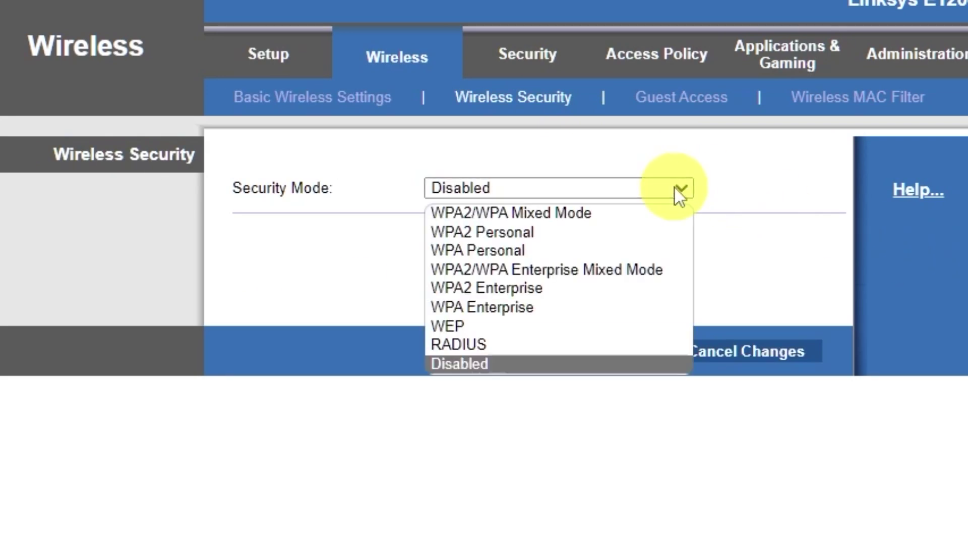
{"action": "left_click", "coordinate": [591, 213]}
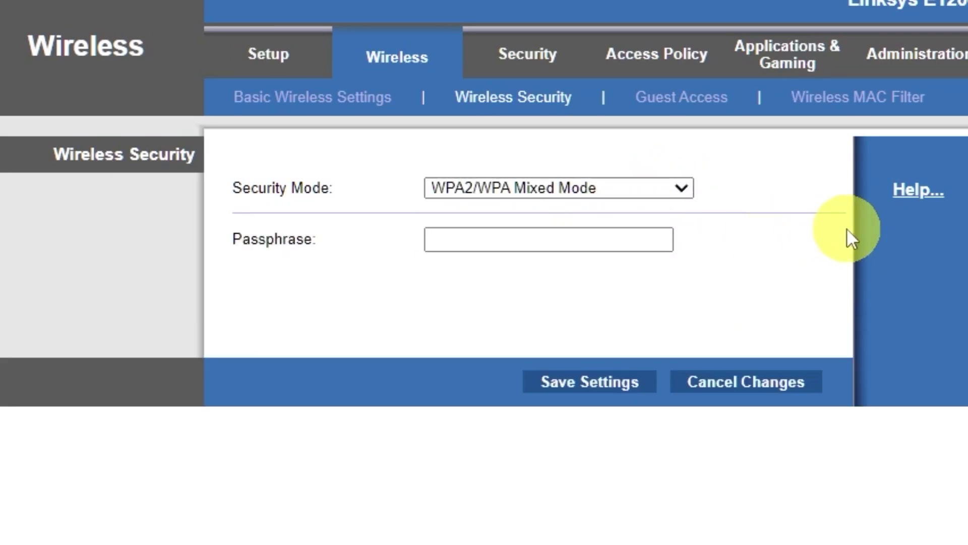
{"action": "left_click", "coordinate": [619, 236]}
{"action": "type", "text": "12"}
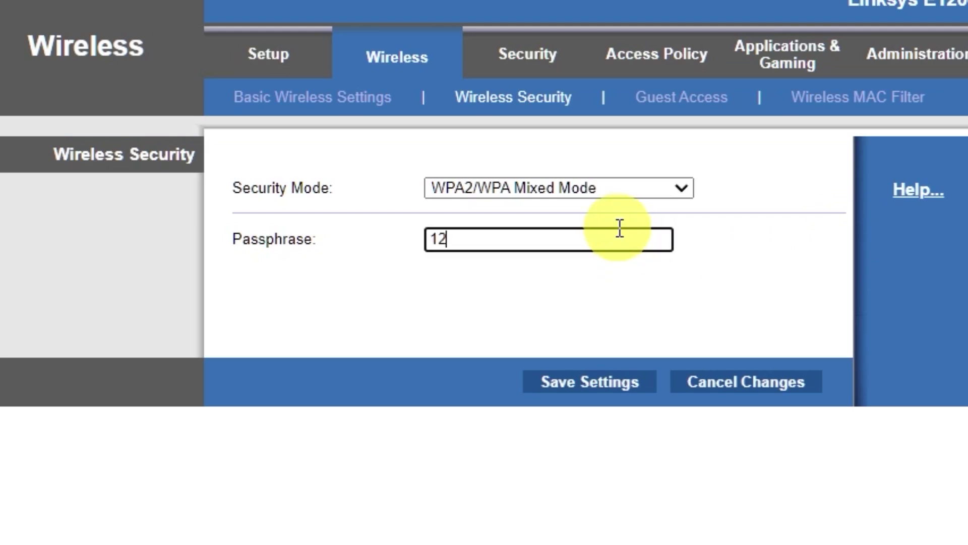
{"action": "type", "text": "3456789"}
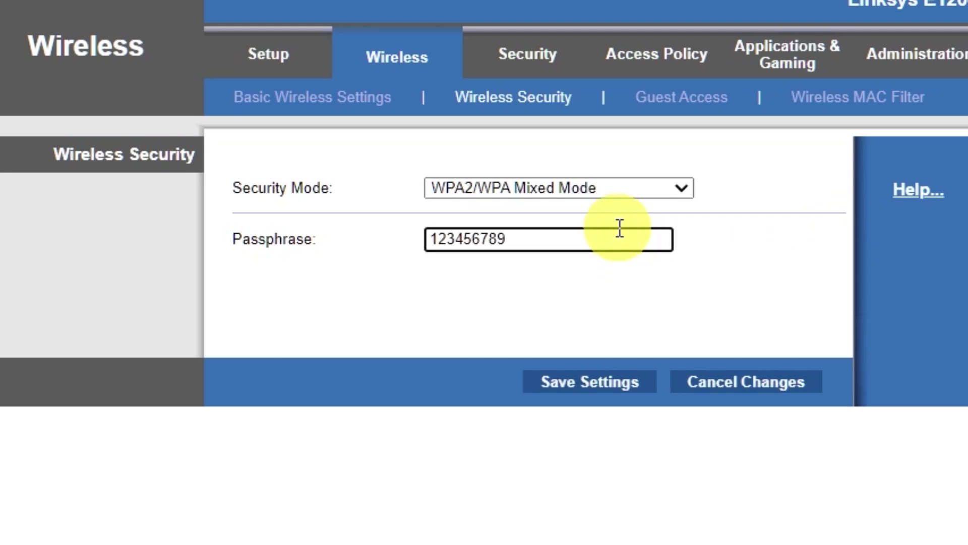
{"action": "left_click", "coordinate": [589, 384]}
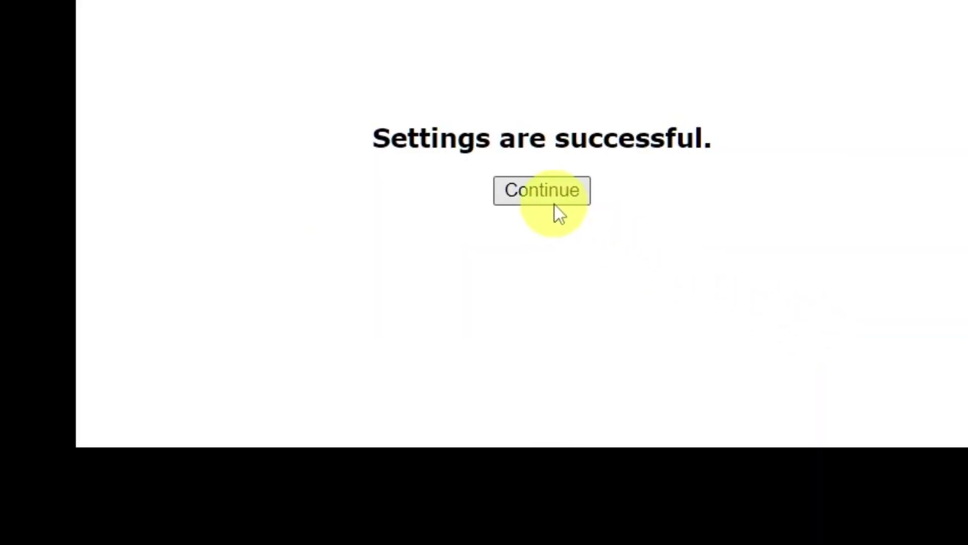
Return to Basic Setup and reboot the router, confirming the restart.
{"action": "left_click", "coordinate": [552, 191]}
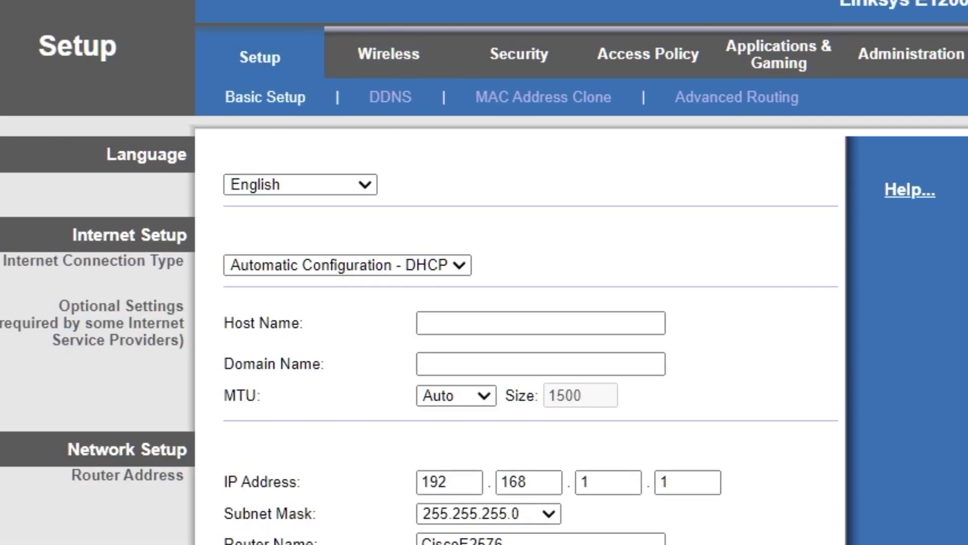
{"action": "scroll", "coordinate": [803, 375], "scroll_direction": "down", "scroll_amount": 8}
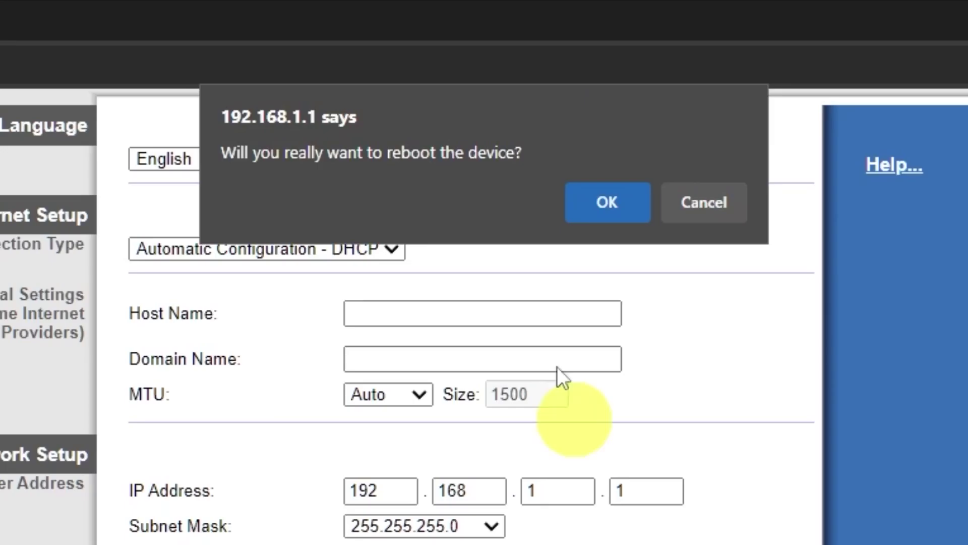
{"action": "left_click", "coordinate": [607, 205]}
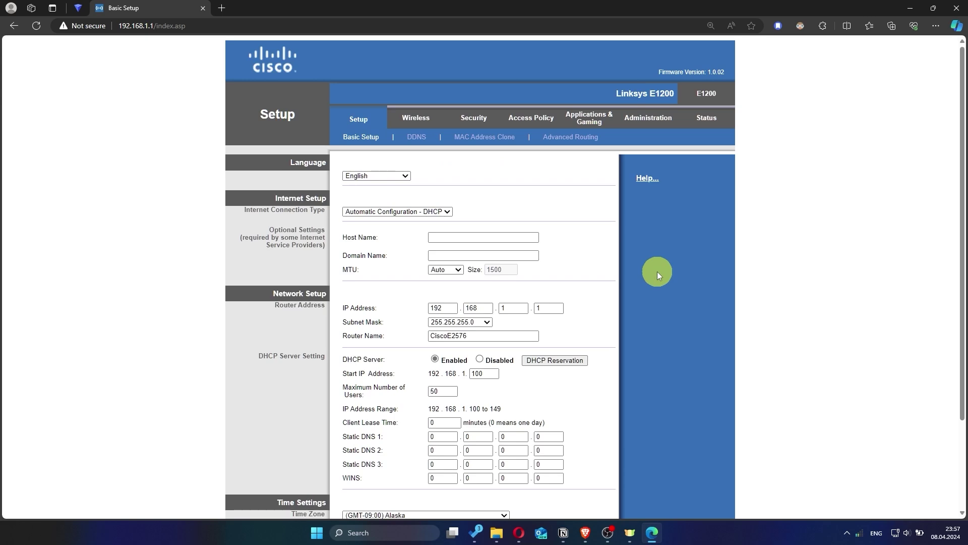
{"action": "left_click", "coordinate": [222, 8]}
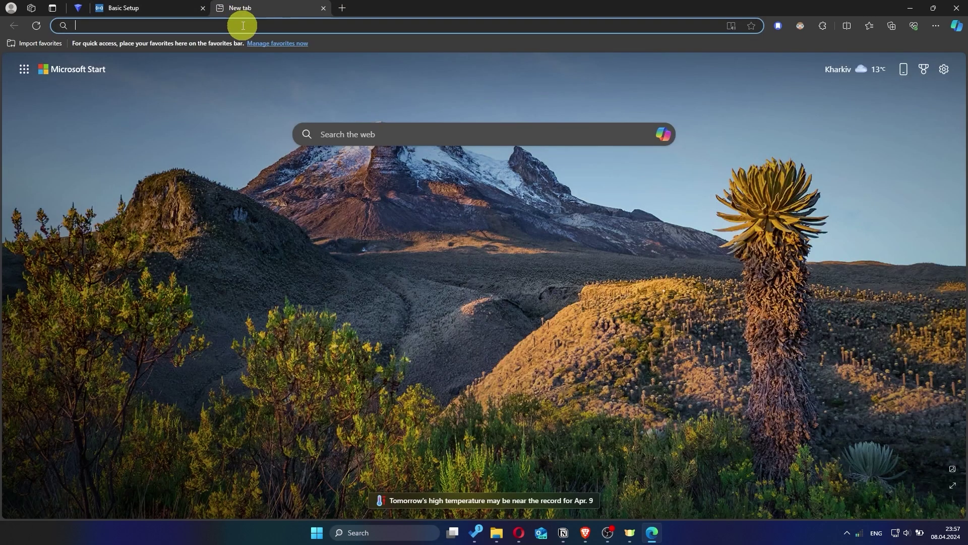
{"action": "type", "text": "hhh"}
{"action": "key", "text": "Return"}
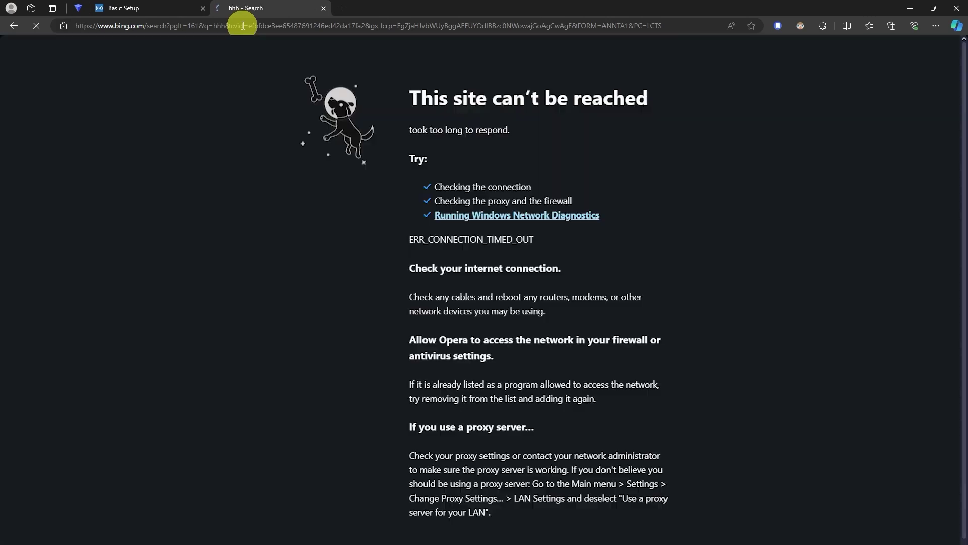
{"action": "left_click", "coordinate": [323, 8]}
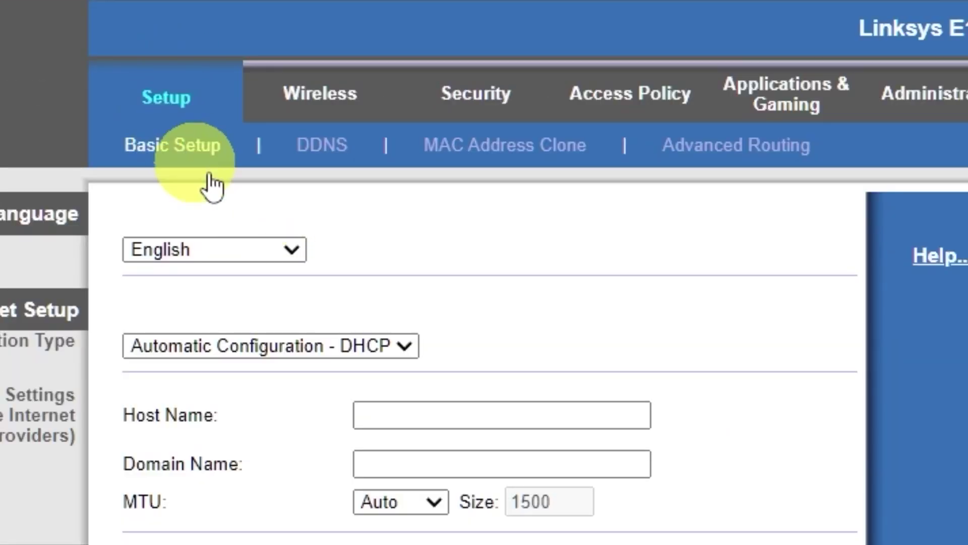
Enable MAC Address Clone with the PC's MAC address, save, and return to Basic Setup.
{"action": "left_click", "coordinate": [519, 159]}
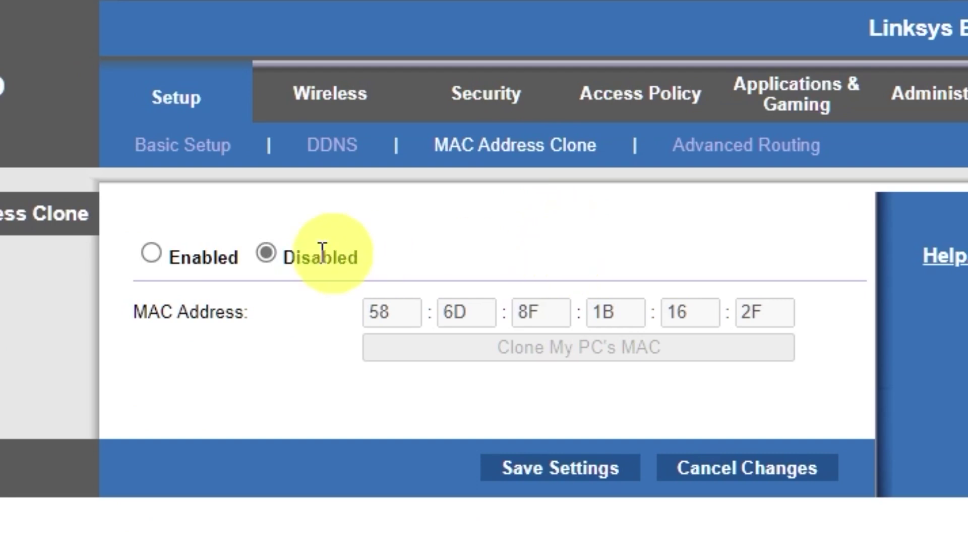
{"action": "left_click", "coordinate": [155, 252]}
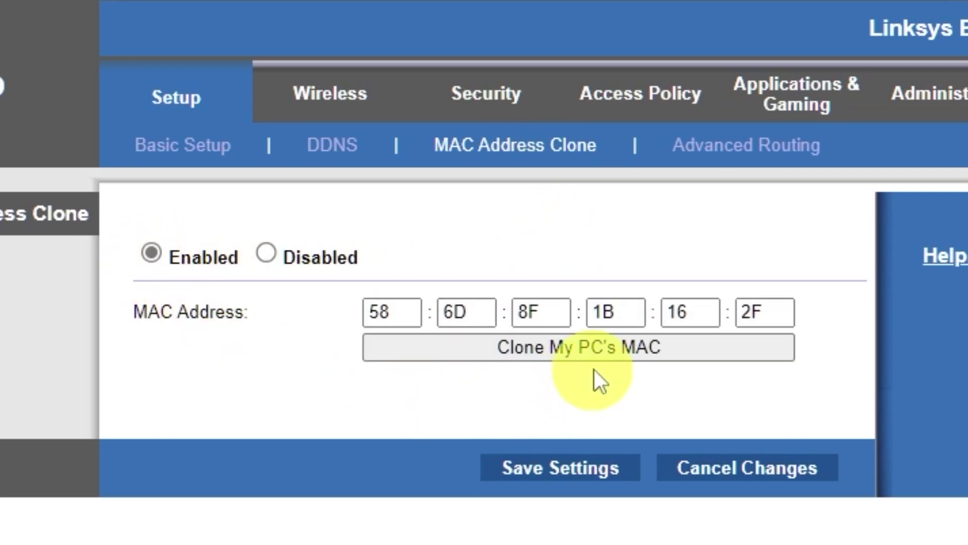
{"action": "left_click", "coordinate": [609, 349]}
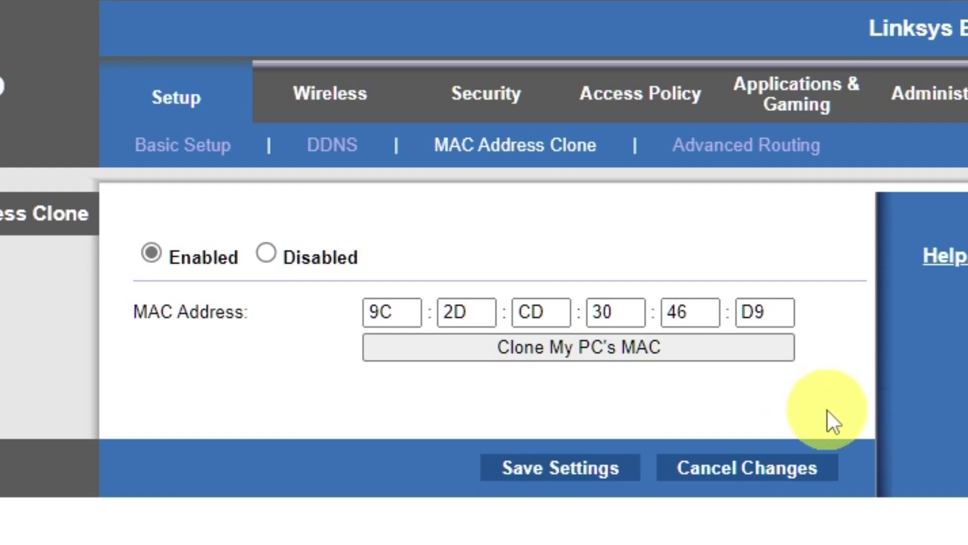
{"action": "left_click", "coordinate": [584, 470]}
{"action": "left_click", "coordinate": [505, 266]}
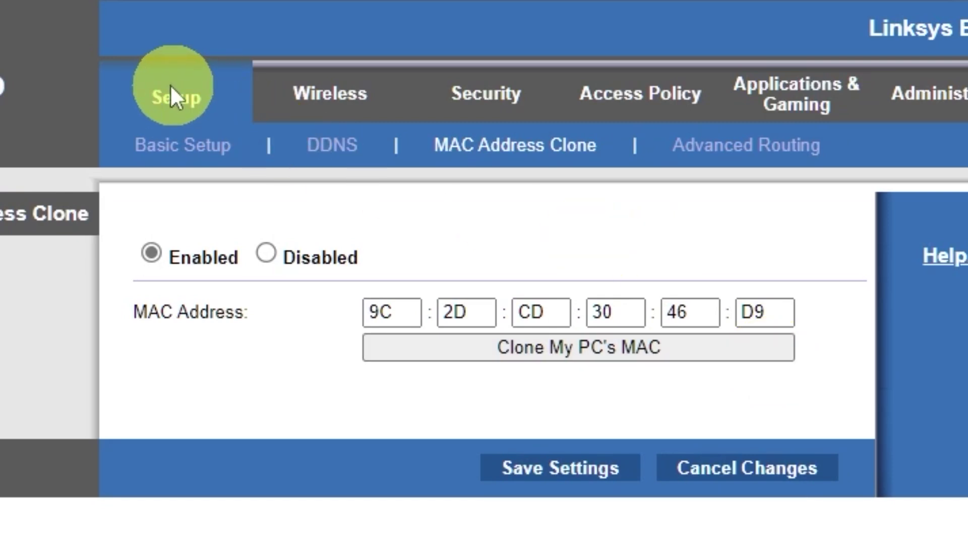
{"action": "left_click", "coordinate": [168, 105]}
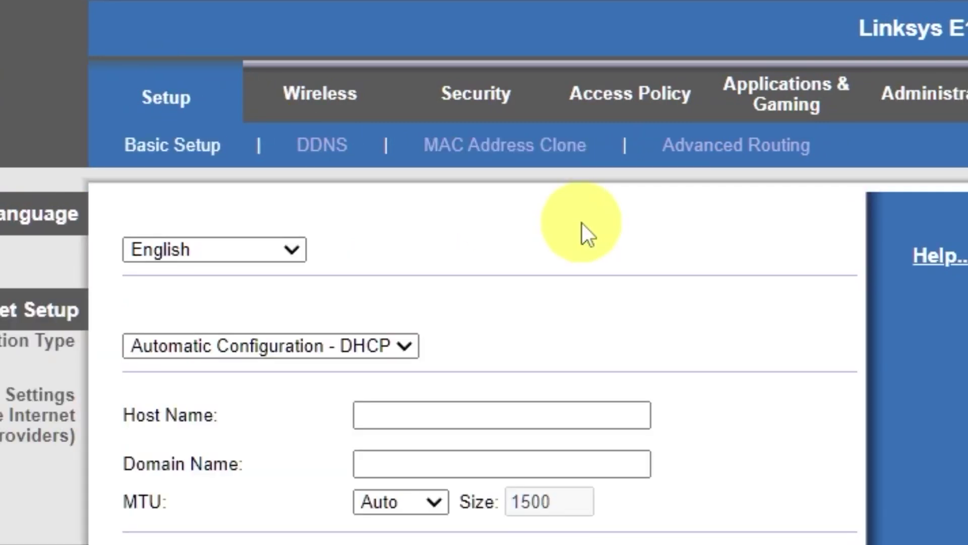
Reboot the router a second time from the bottom of Basic Setup.
{"action": "scroll", "coordinate": [346, 427], "scroll_direction": "down", "scroll_amount": 15}
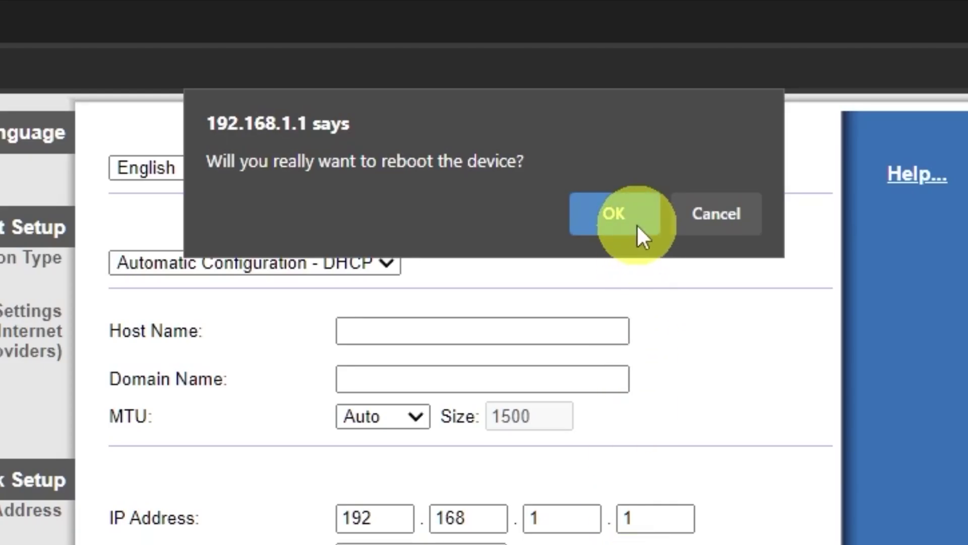
{"action": "left_click", "coordinate": [637, 224]}
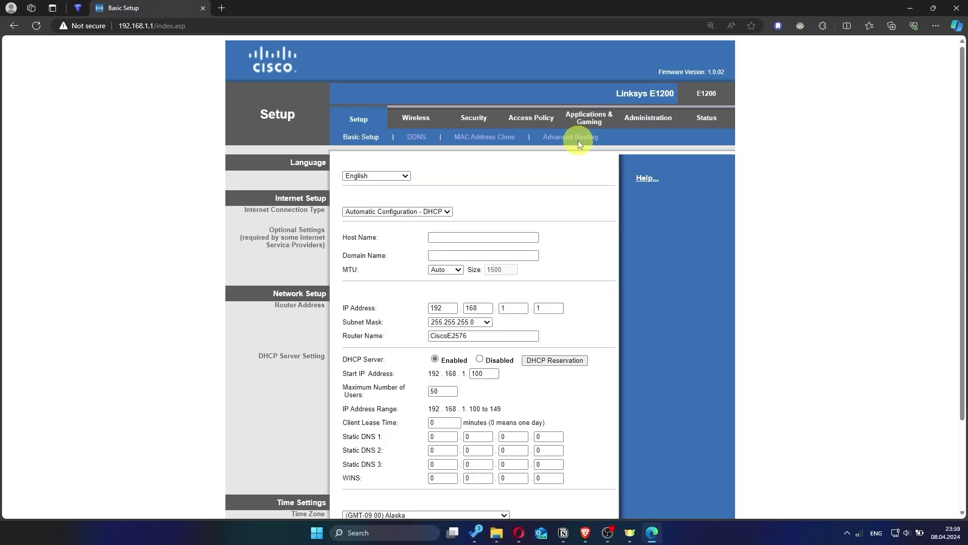
{"action": "left_click", "coordinate": [222, 7]}
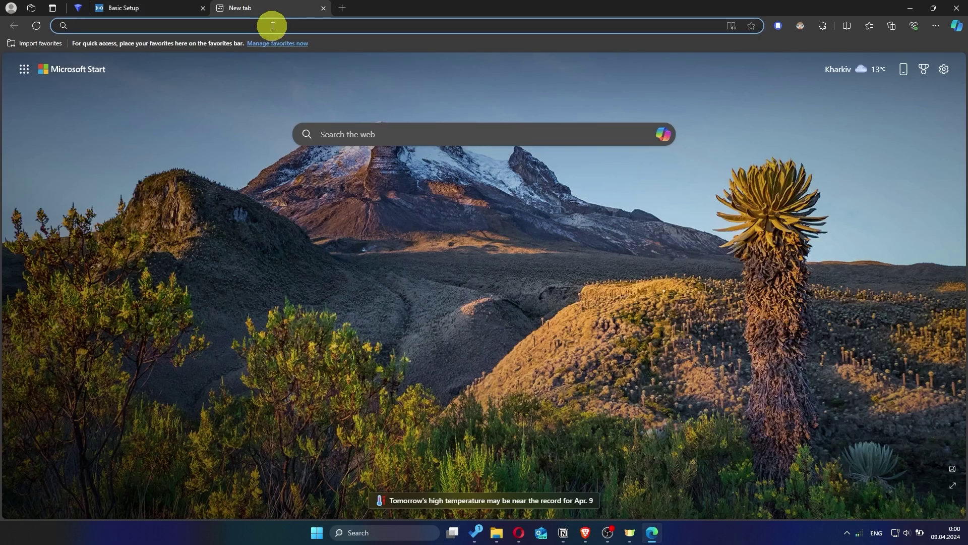
{"action": "type", "text": "hhh"}
{"action": "key", "text": "Return"}
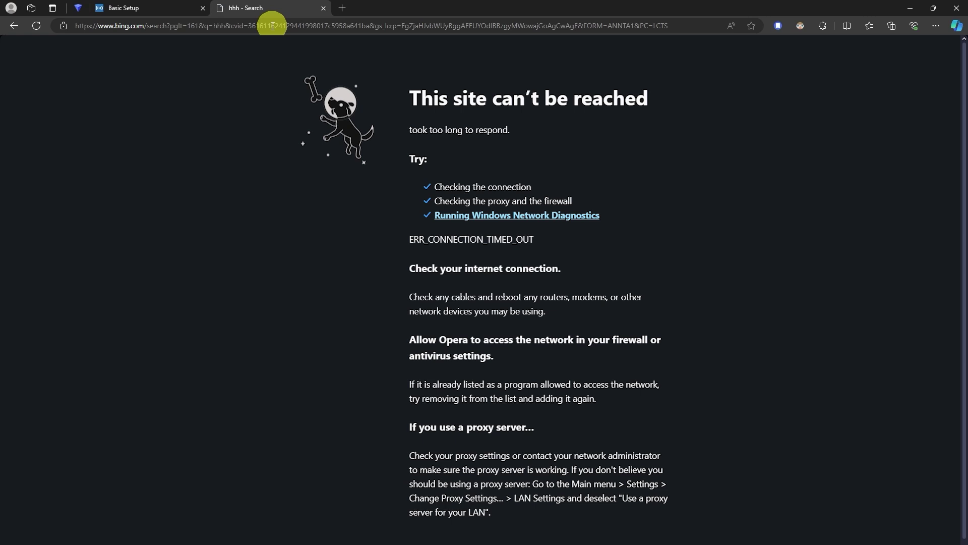
{"action": "left_click", "coordinate": [323, 8]}
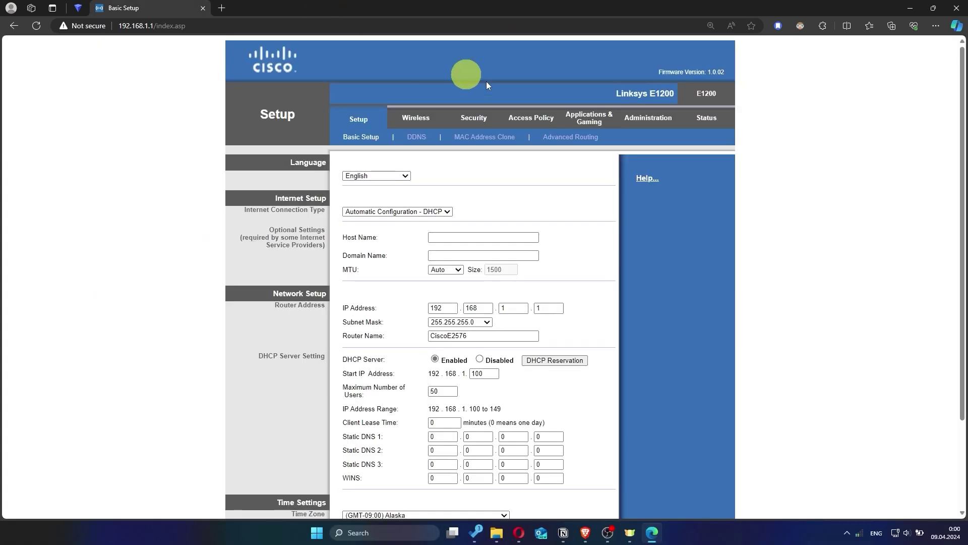